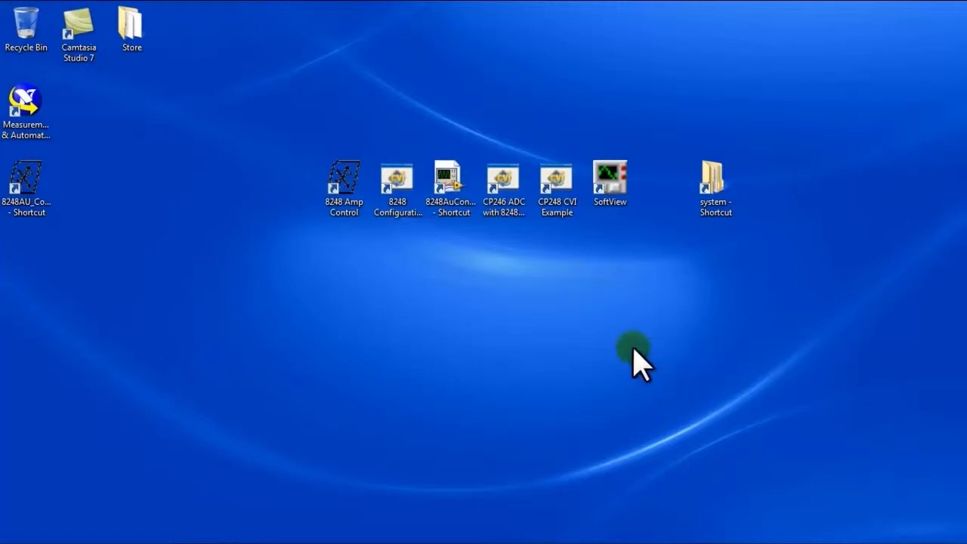
# Launch the 8248 amplifier configurator full-screen and load the connected amplifier's settings.
pyautogui.doubleClick(345, 189)
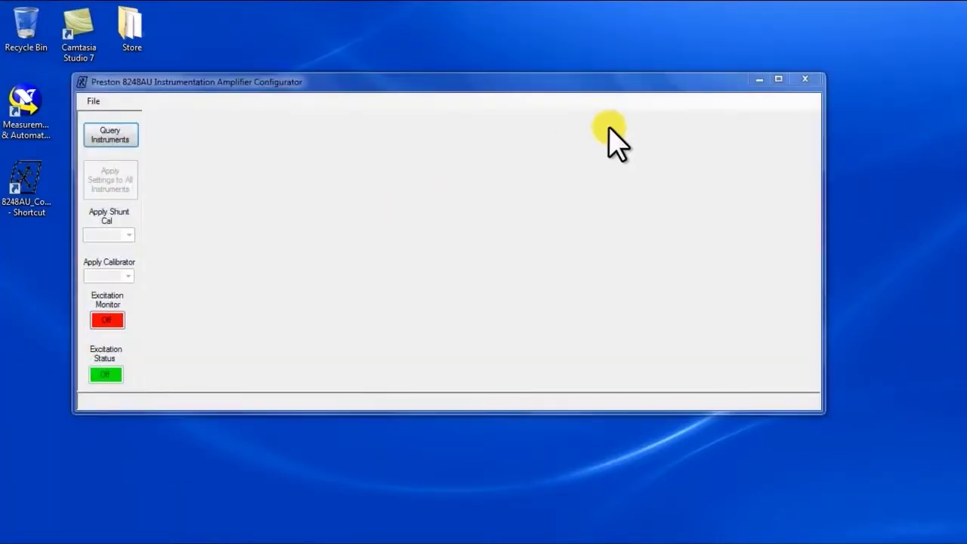
pyautogui.click(779, 80)
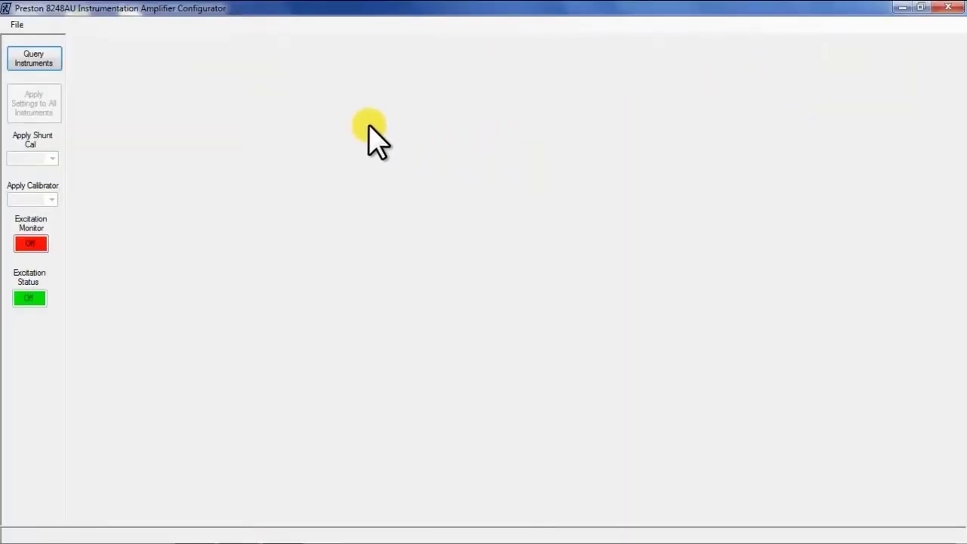
pyautogui.click(57, 60)
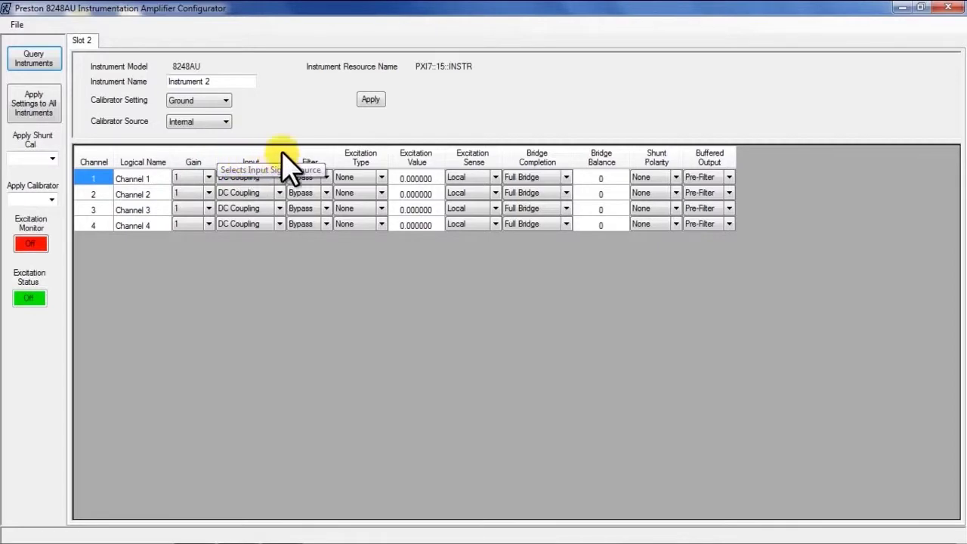
# Review channel 1's gain, input source (DC Coupling) and filter choices without changing them.
pyautogui.click(209, 178)
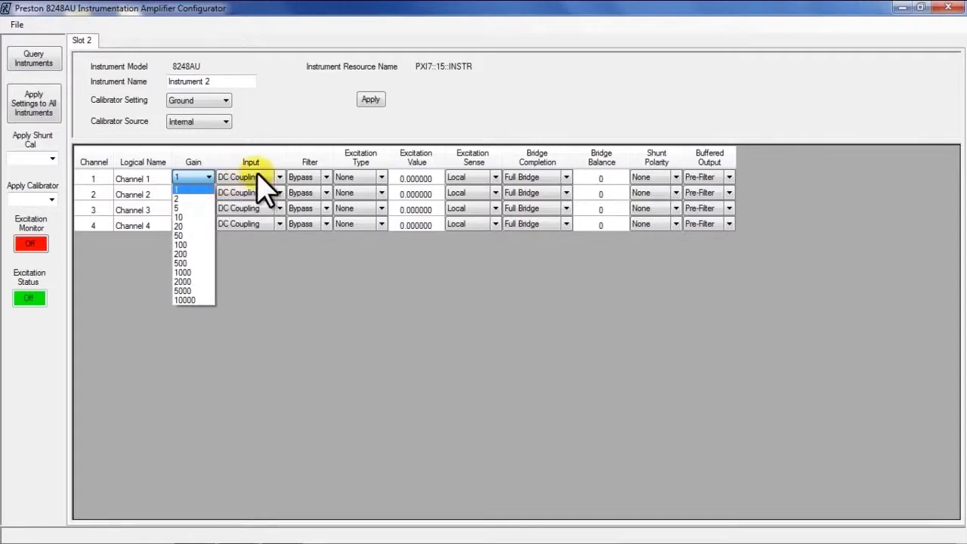
pyautogui.click(279, 178)
pyautogui.click(280, 178)
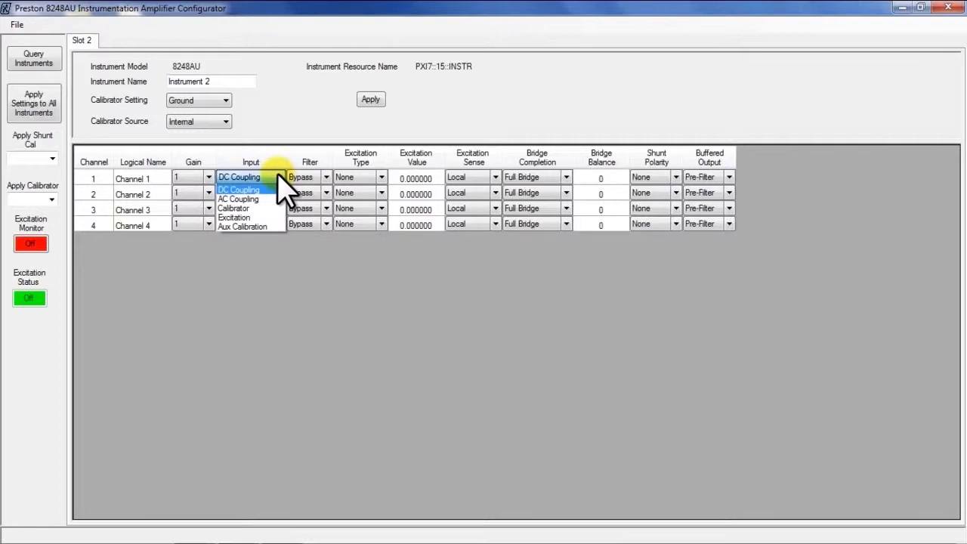
pyautogui.click(328, 179)
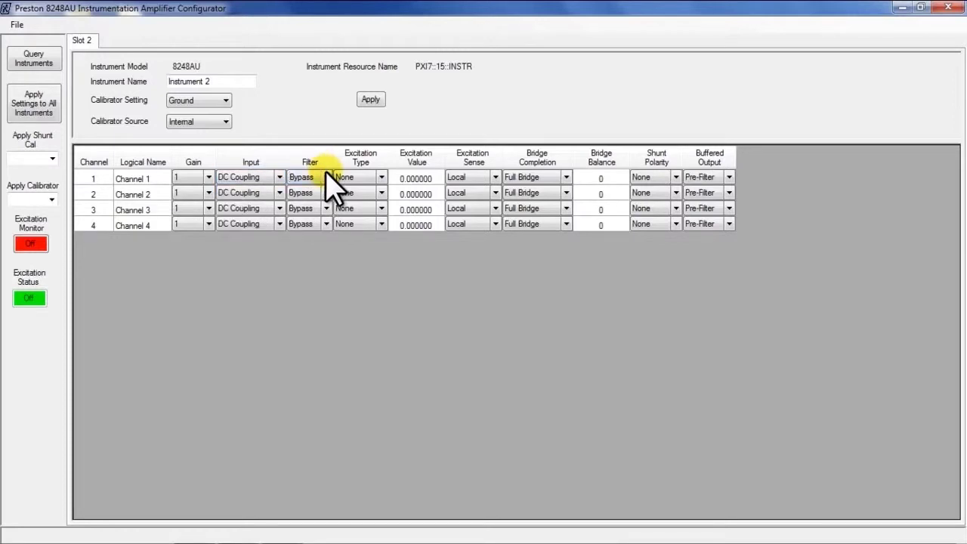
pyautogui.click(327, 179)
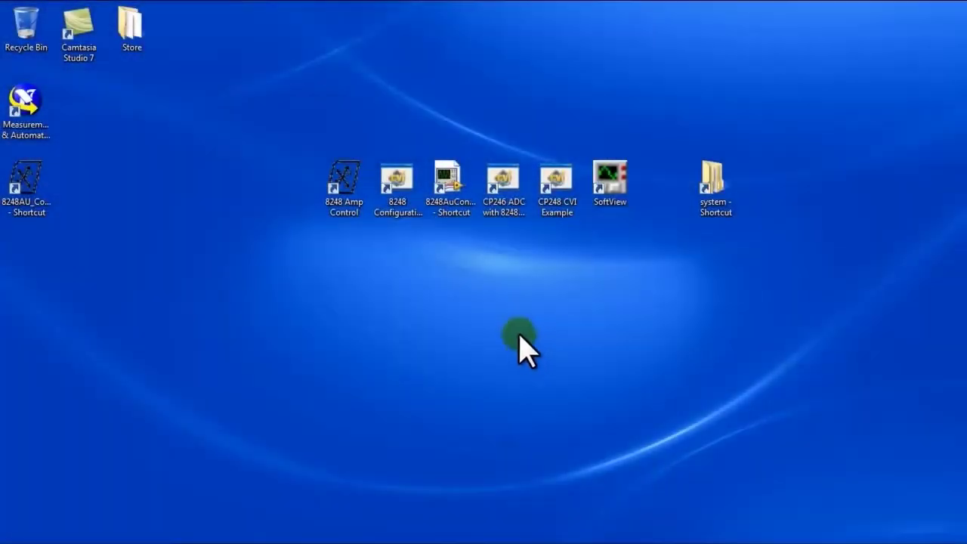
# Launch the 8248AU configuration control program full-screen on instrument PXI7::15::INSTR.
pyautogui.doubleClick(398, 198)
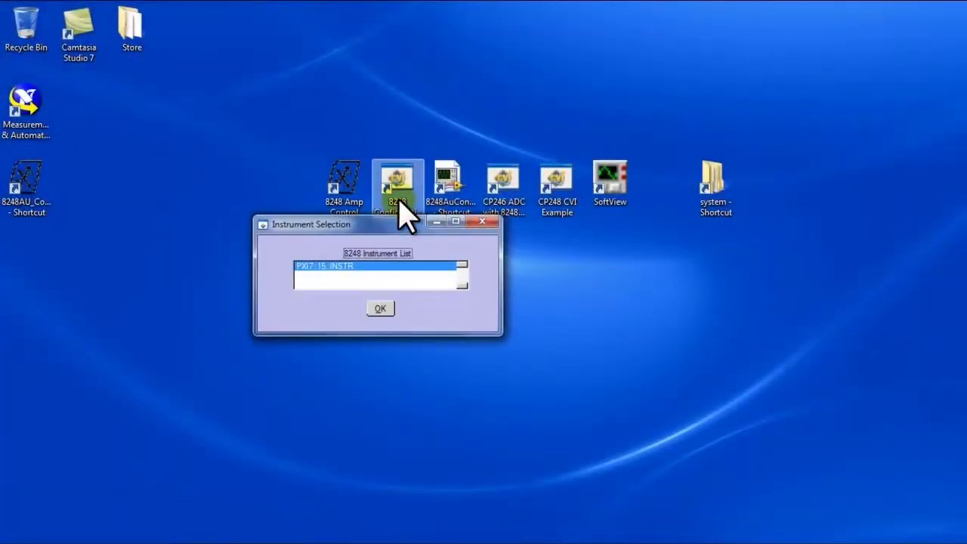
pyautogui.click(380, 309)
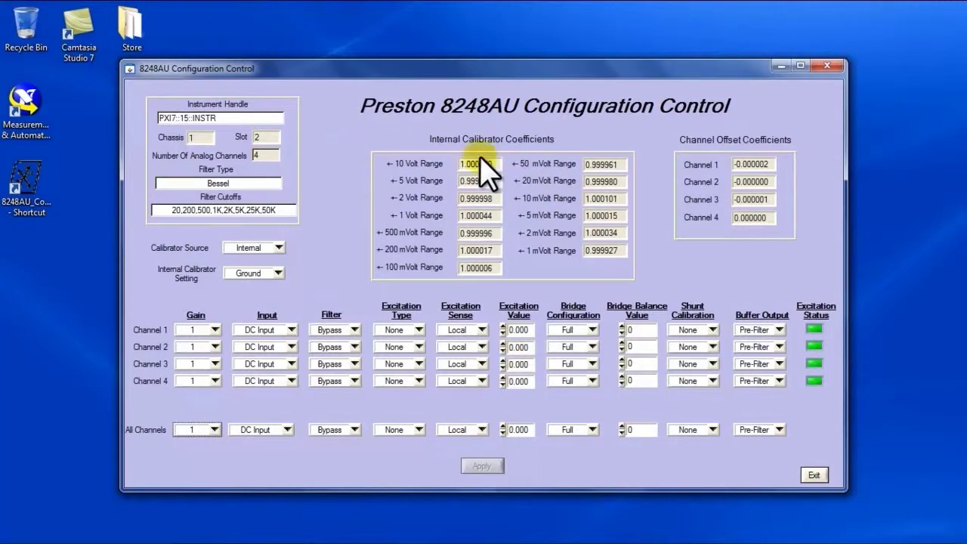
pyautogui.click(801, 67)
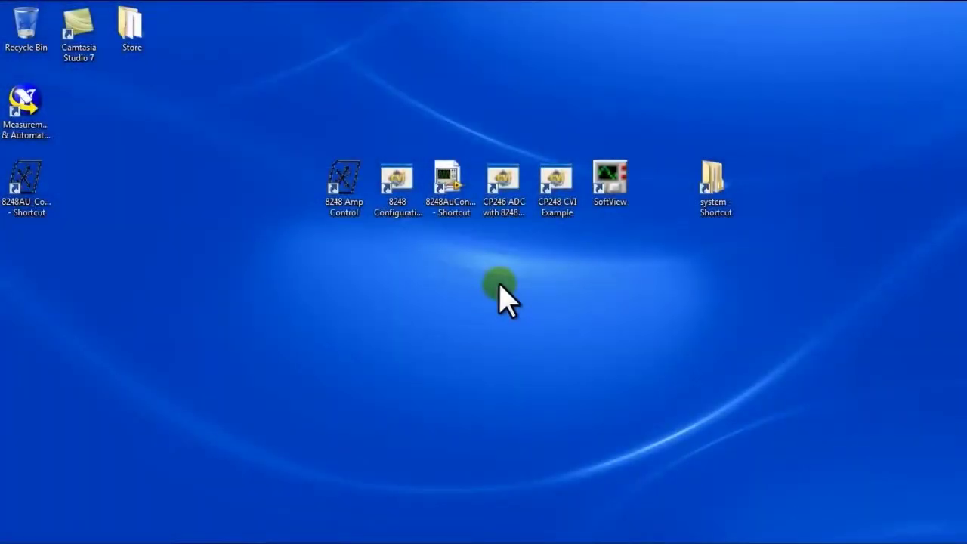
# Run the LabVIEW 8248AU panel on PXI7::15::INSTR to read the instrument's coefficients.
pyautogui.doubleClick(458, 207)
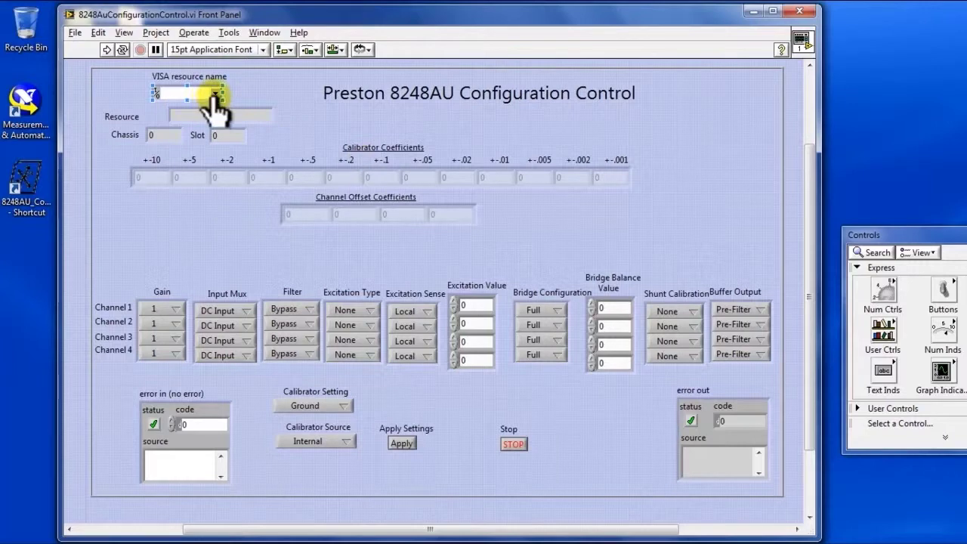
pyautogui.click(773, 10)
pyautogui.click(124, 84)
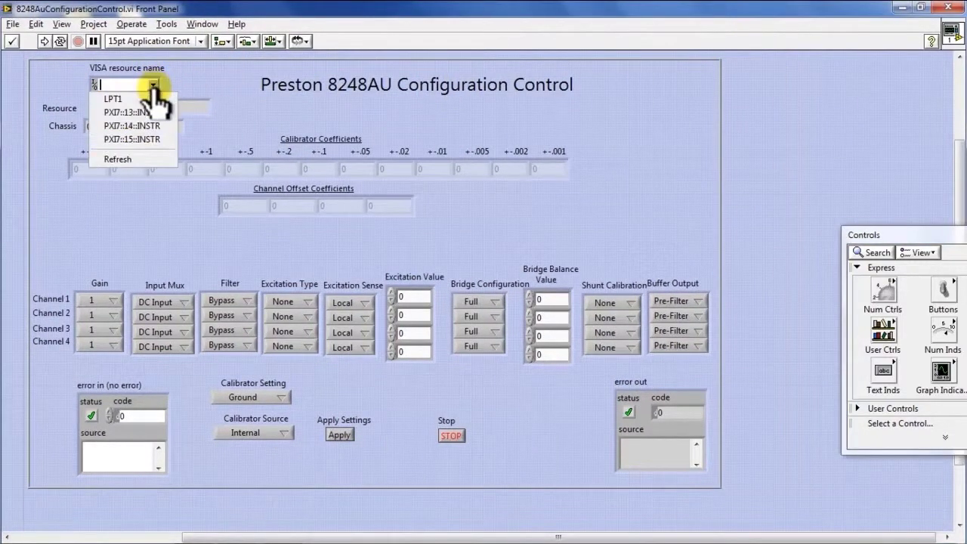
pyautogui.click(135, 142)
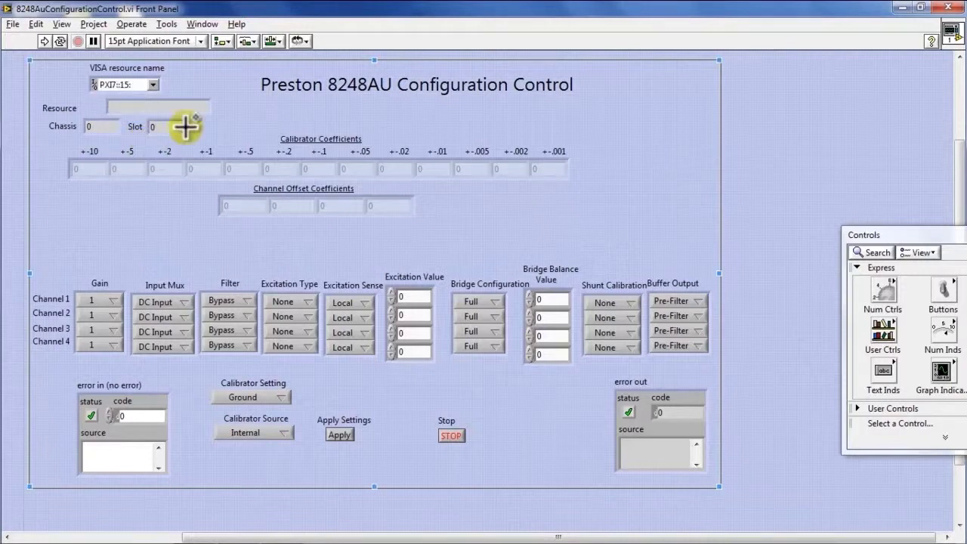
pyautogui.click(44, 40)
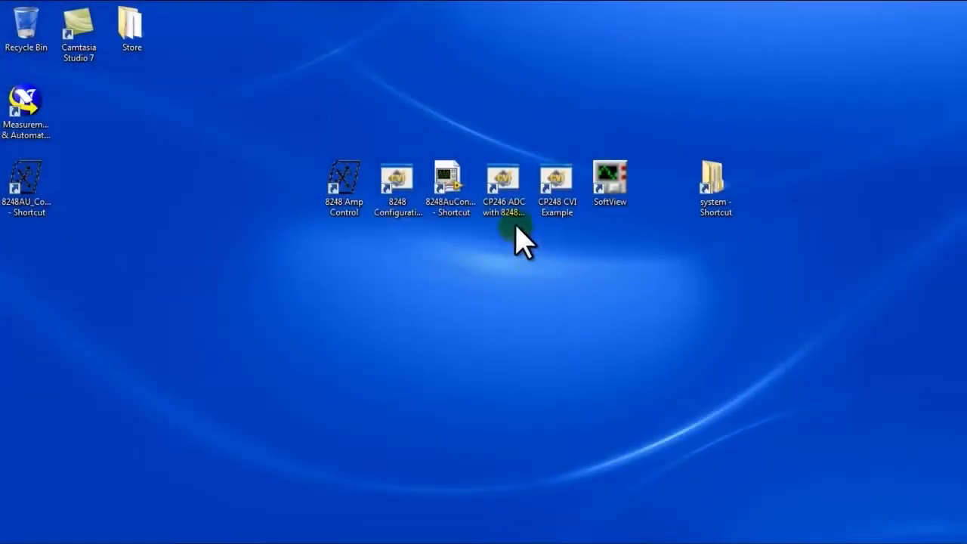
# Launch the CP246 with 8248 demo full-screen, confirming both instruments, and start four-channel acquisition.
pyautogui.doubleClick(501, 192)
pyautogui.click(485, 309)
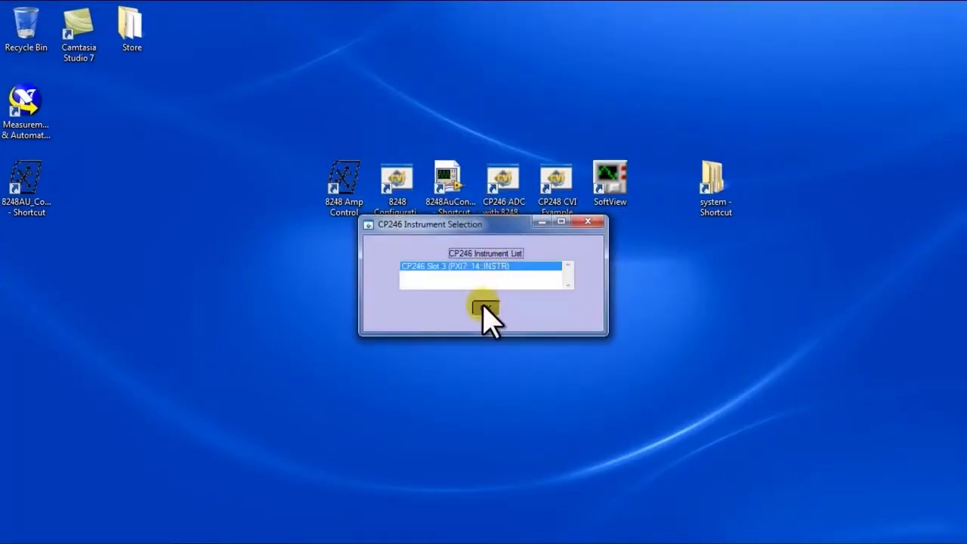
pyautogui.click(485, 309)
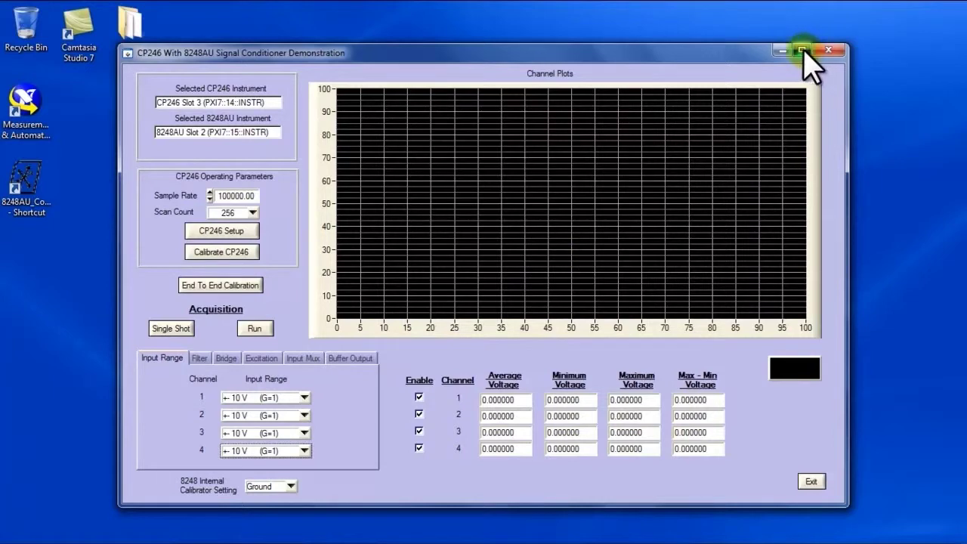
pyautogui.click(802, 50)
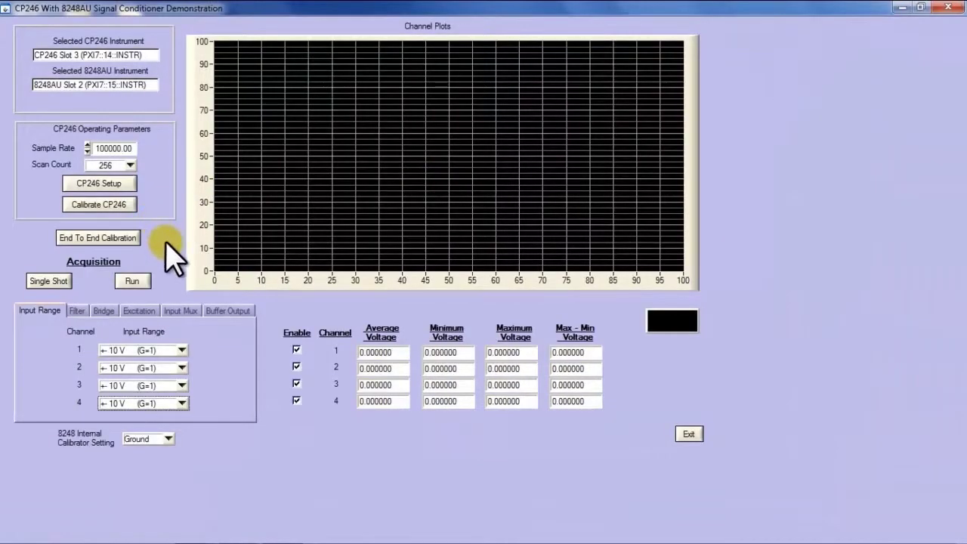
pyautogui.click(132, 281)
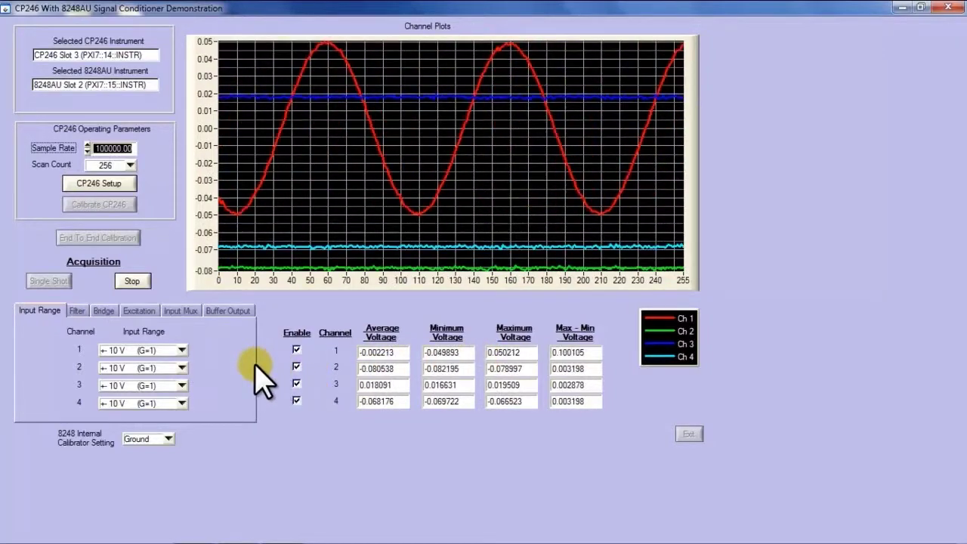
# Change channel 1's input range to ±5 V (G=2), then to ±2.5 V (G=5).
pyautogui.click(181, 350)
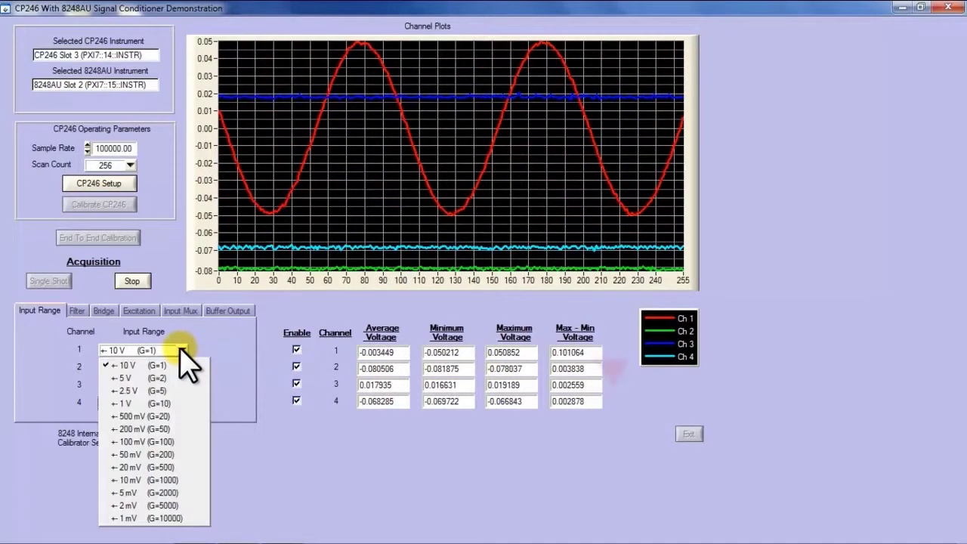
pyautogui.click(189, 380)
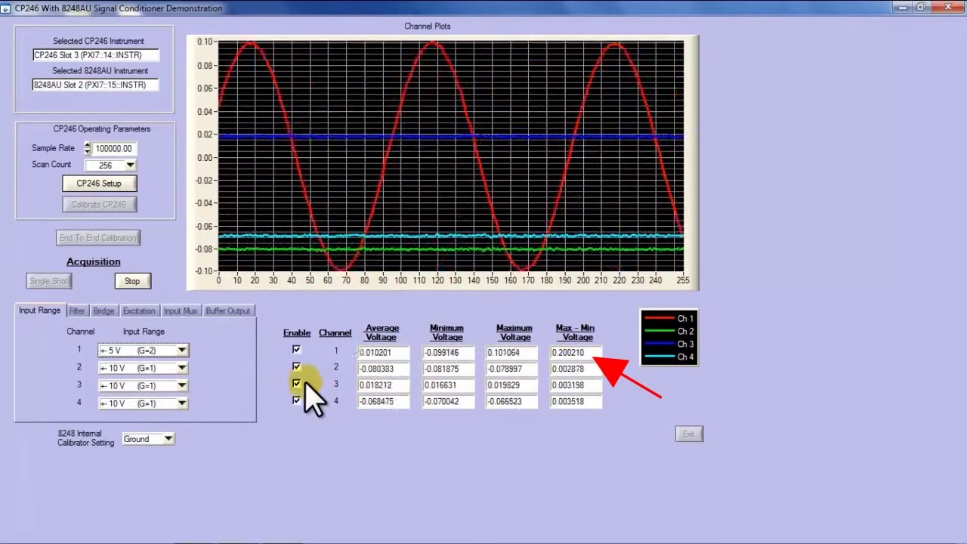
pyautogui.click(186, 351)
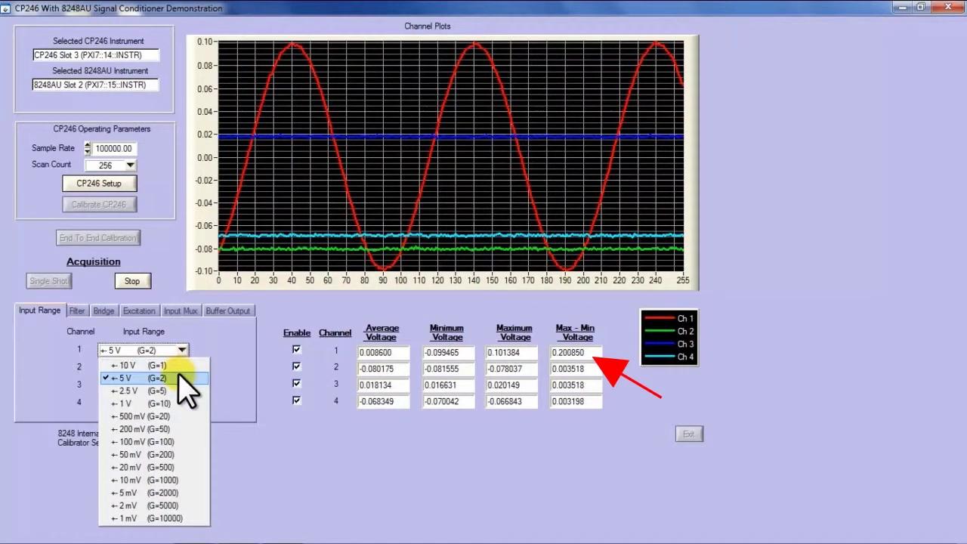
pyautogui.click(189, 393)
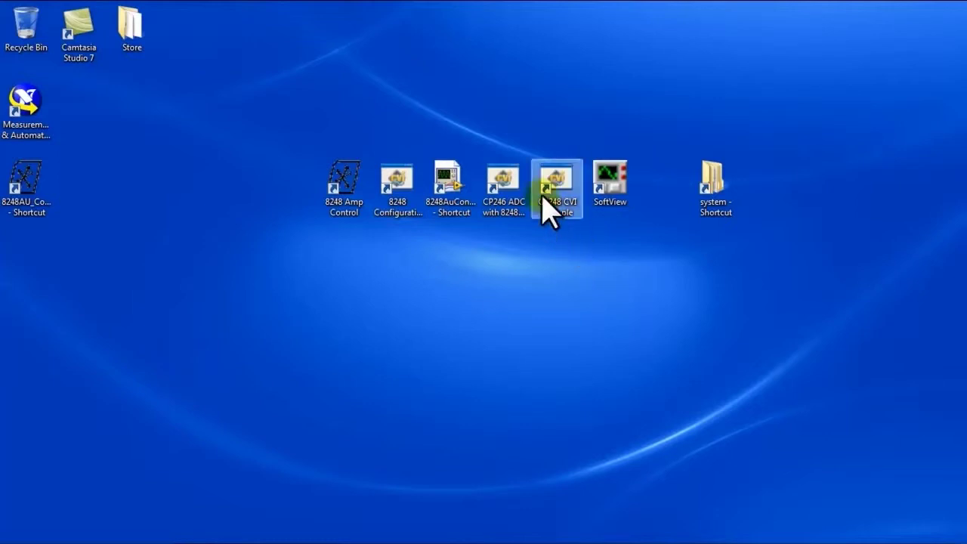
# Launch the CP248 CVI example full-screen with its instrument confirmed and start continuous acquisition.
pyautogui.doubleClick(553, 192)
pyautogui.click(380, 308)
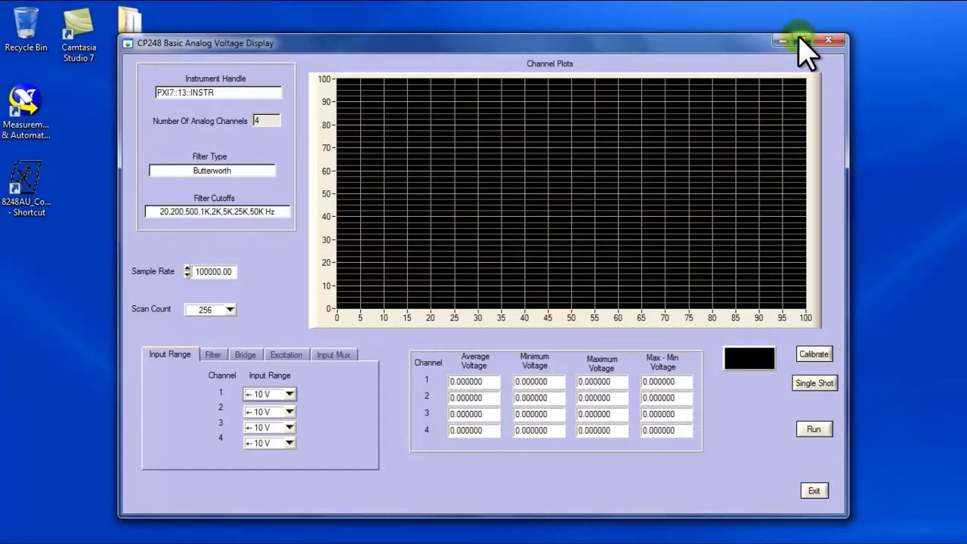
pyautogui.click(801, 40)
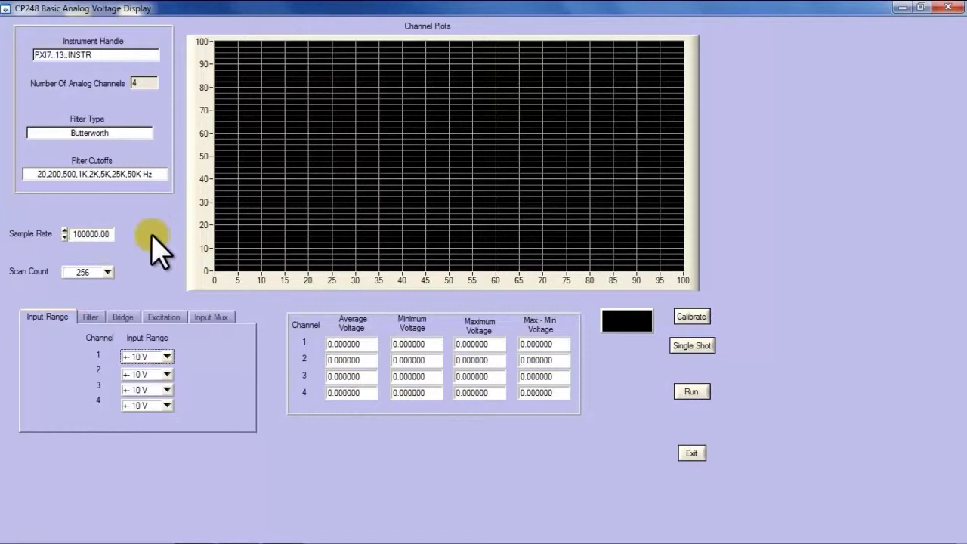
pyautogui.click(689, 391)
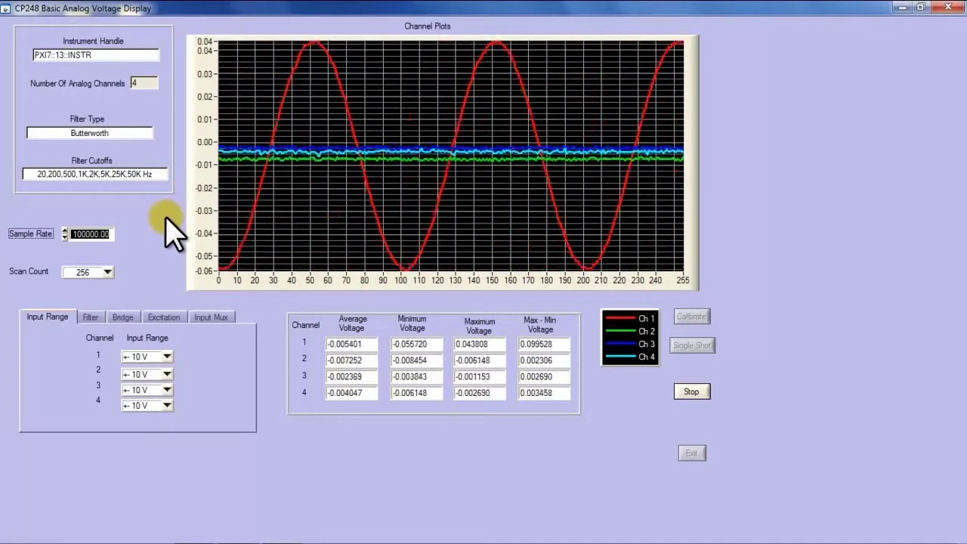
# Narrow channel 1's input range from ±5 V to ±2.5 V, then to ±500 mV.
pyautogui.click(167, 356)
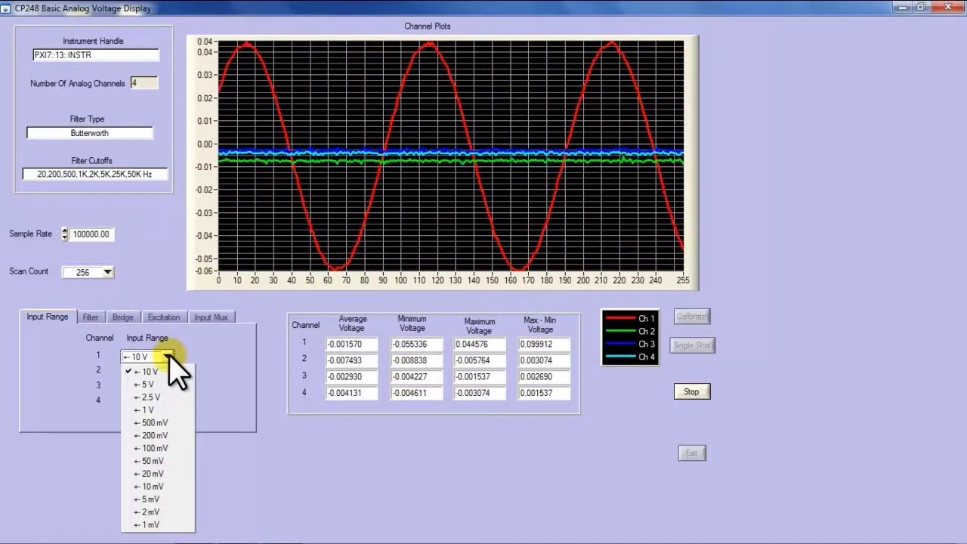
pyautogui.click(180, 385)
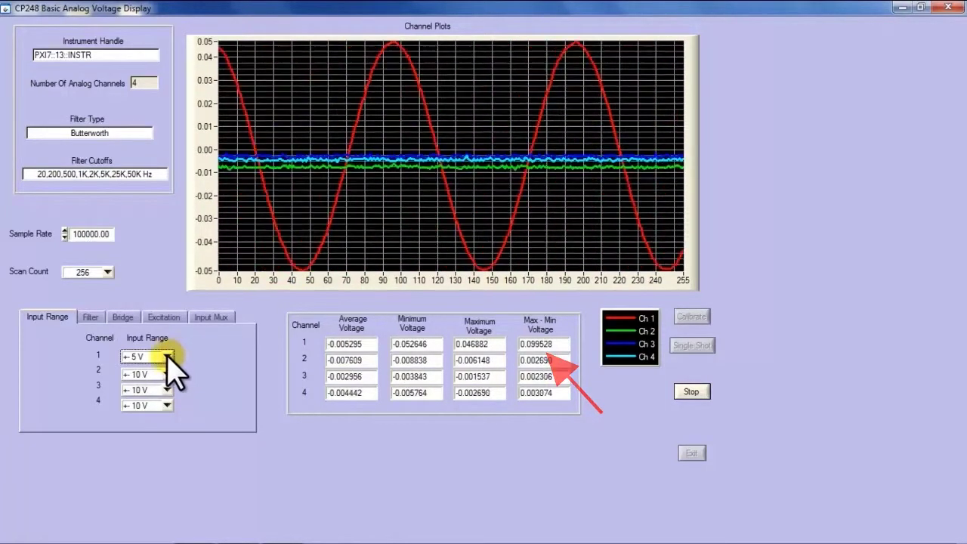
pyautogui.click(167, 356)
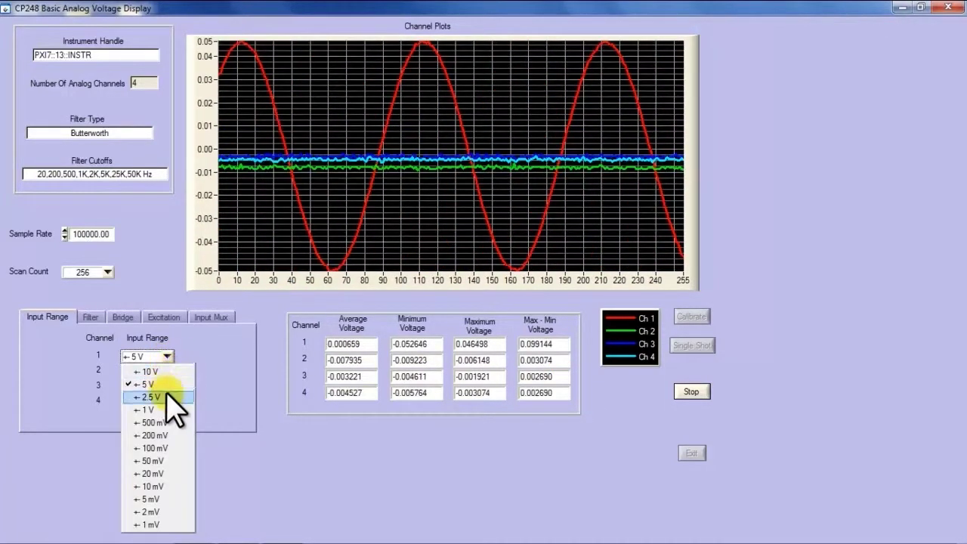
pyautogui.click(171, 397)
pyautogui.click(168, 355)
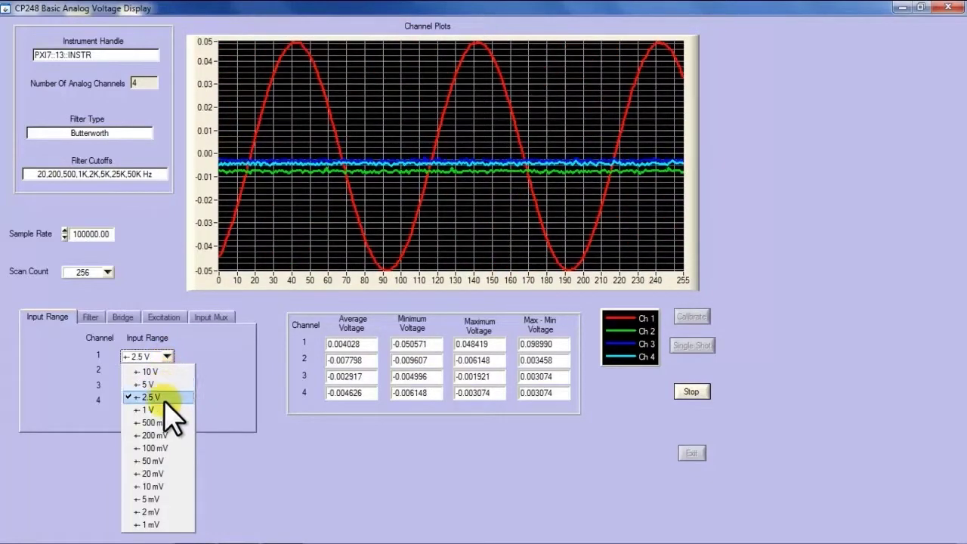
pyautogui.click(168, 432)
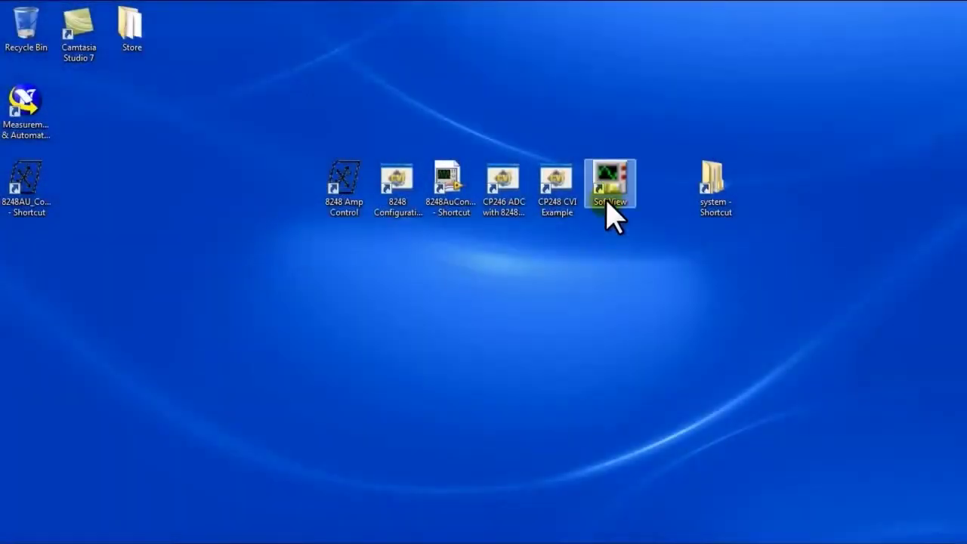
# Open SoftView full-screen, expand PXI7_13's categories and operations, and preview Analog Channel configuration unchanged.
pyautogui.doubleClick(606, 202)
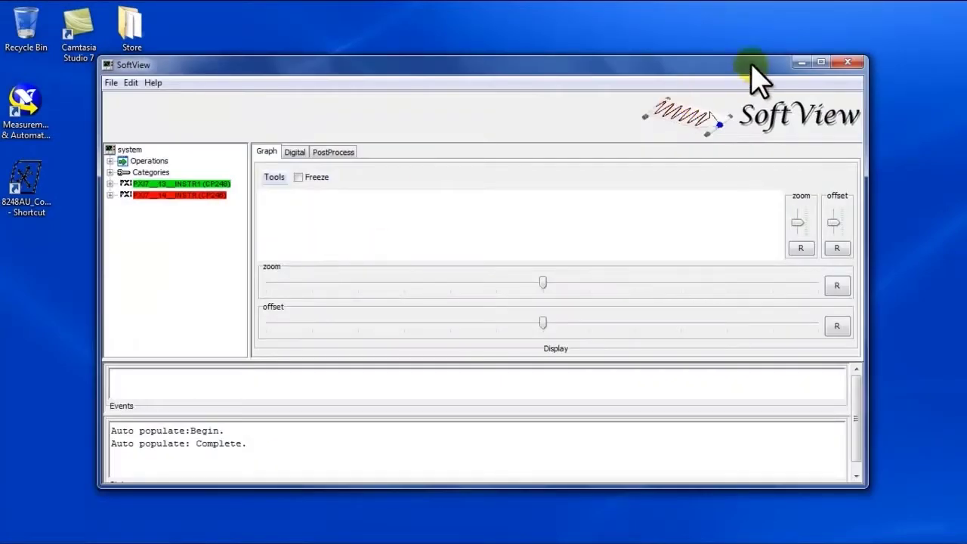
pyautogui.click(821, 62)
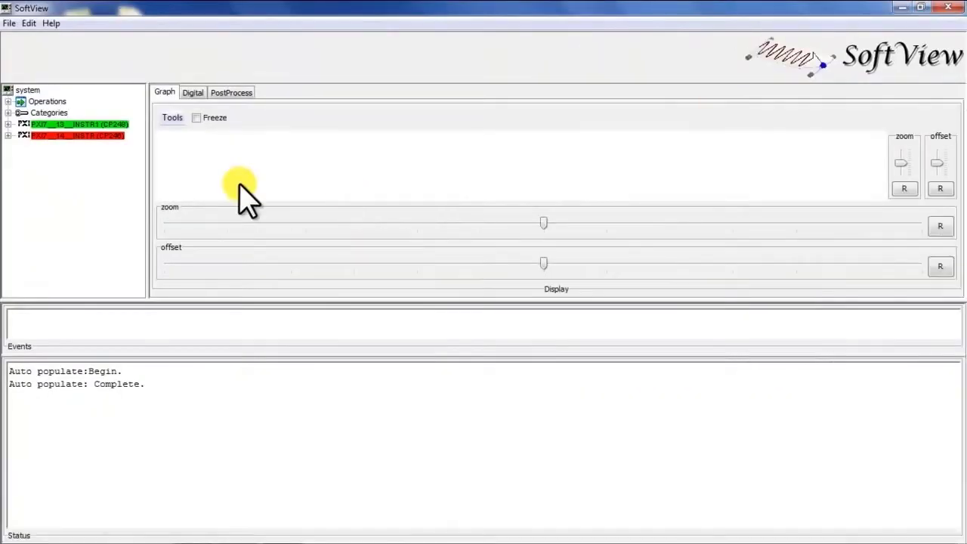
pyautogui.click(8, 123)
pyautogui.click(22, 158)
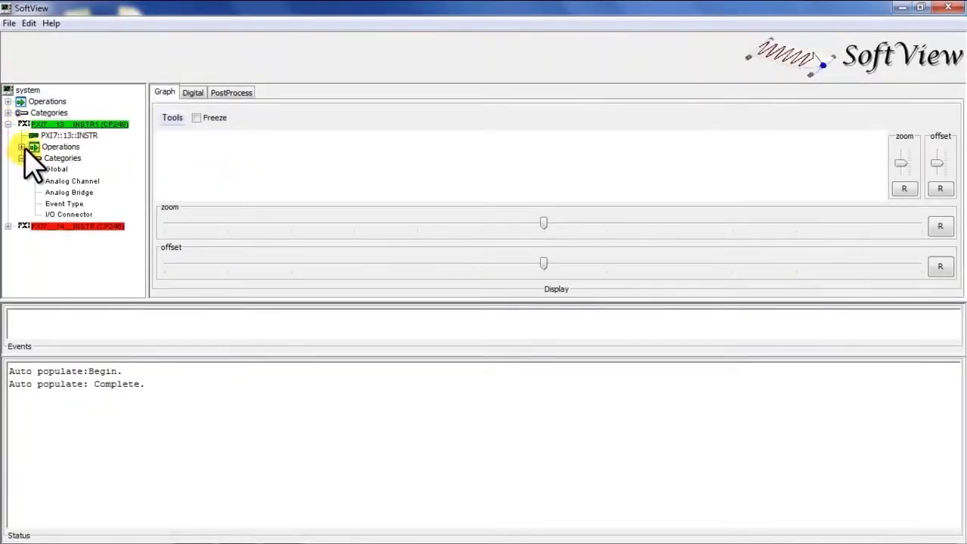
pyautogui.click(22, 147)
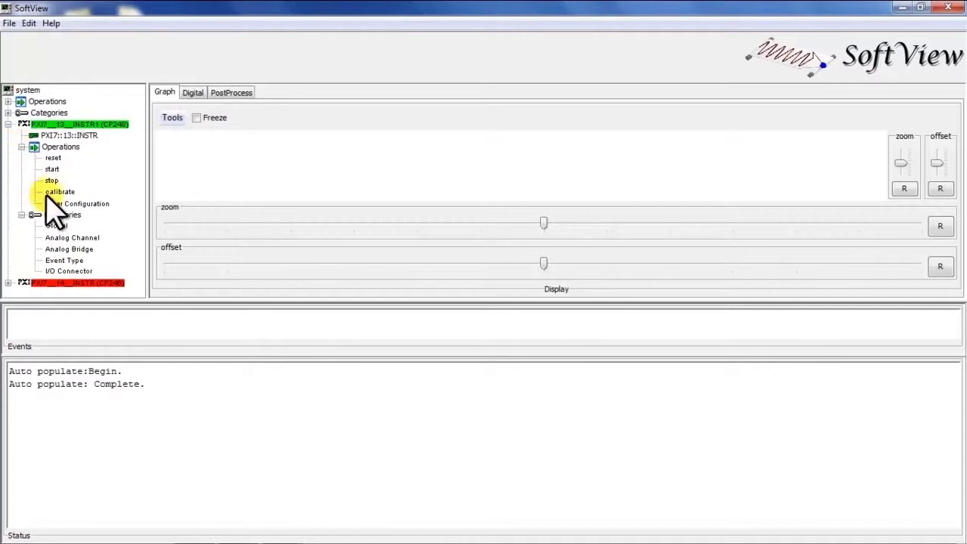
pyautogui.click(76, 240)
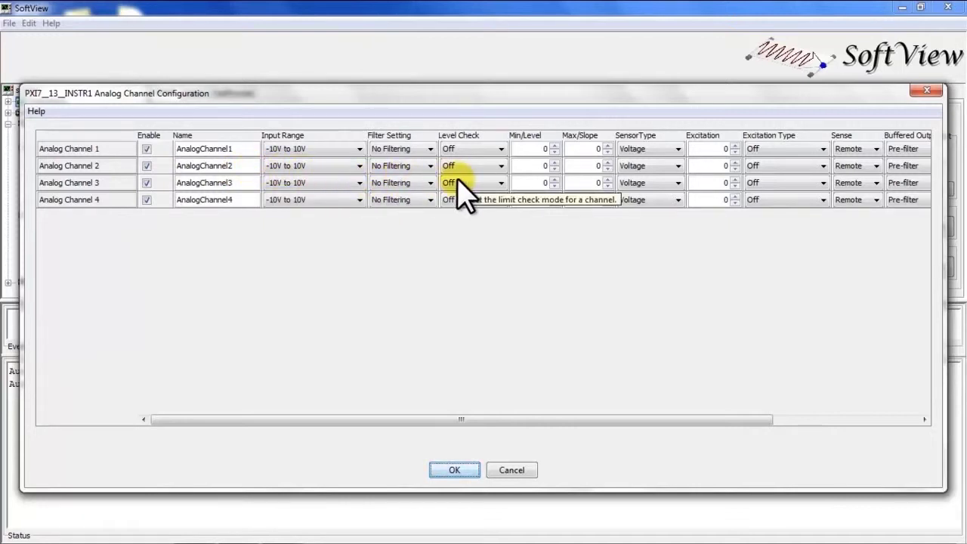
pyautogui.click(515, 468)
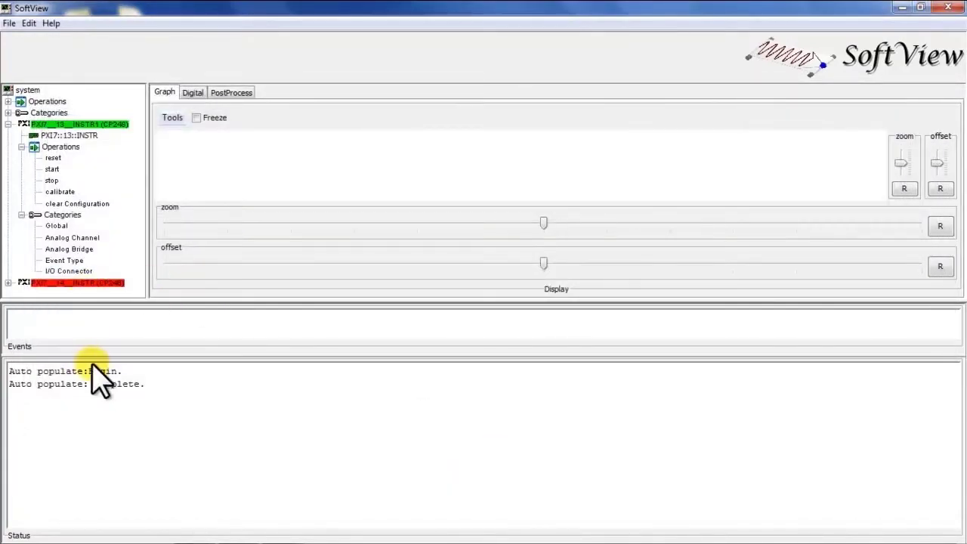
# Drag the two pane splitters downward to enlarge the upper pane and the Graph panel.
pyautogui.moveTo(93, 351); pyautogui.dragTo(86, 487)
pyautogui.moveTo(113, 302); pyautogui.dragTo(104, 448)
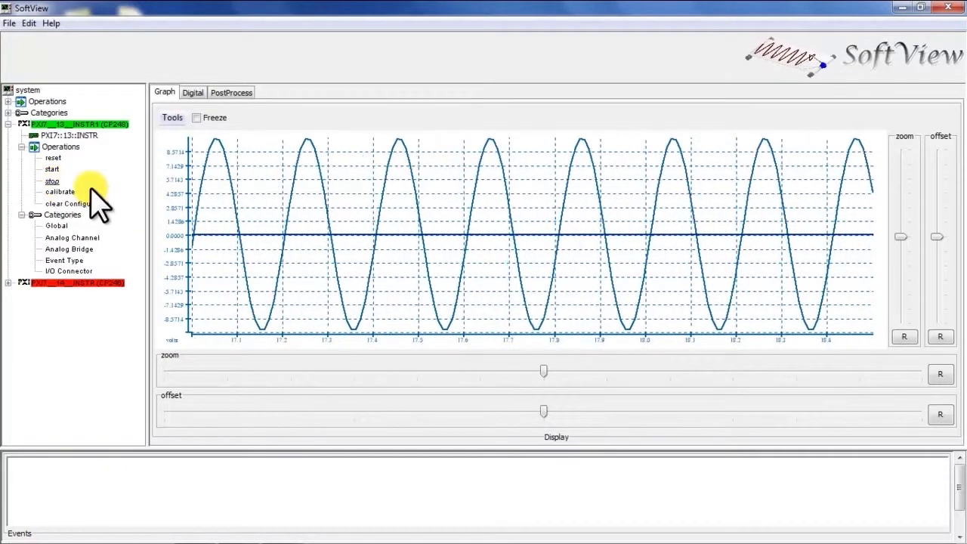
# Export the apl17_161550 dataset to ASCII text with PostProcess Tools > Ascii Conversion.
pyautogui.click(230, 94)
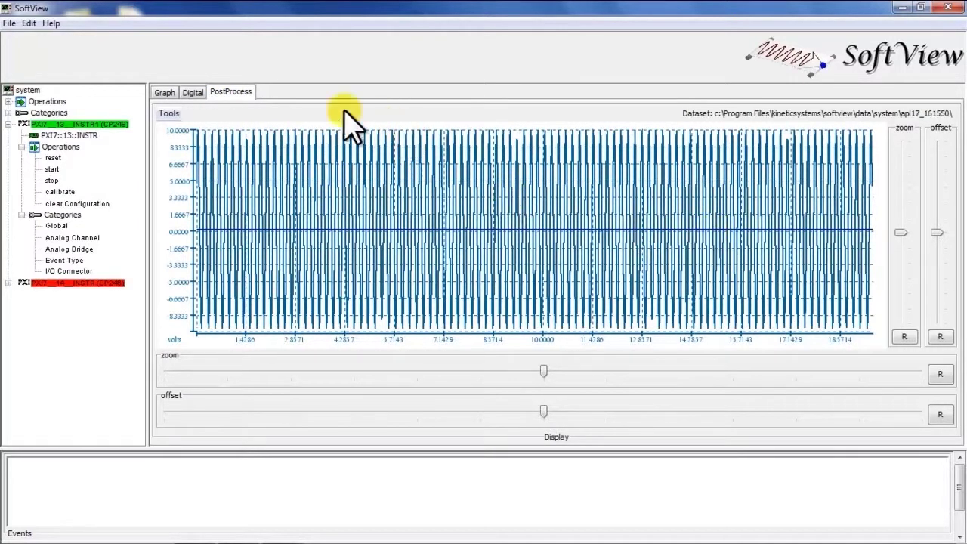
pyautogui.click(169, 113)
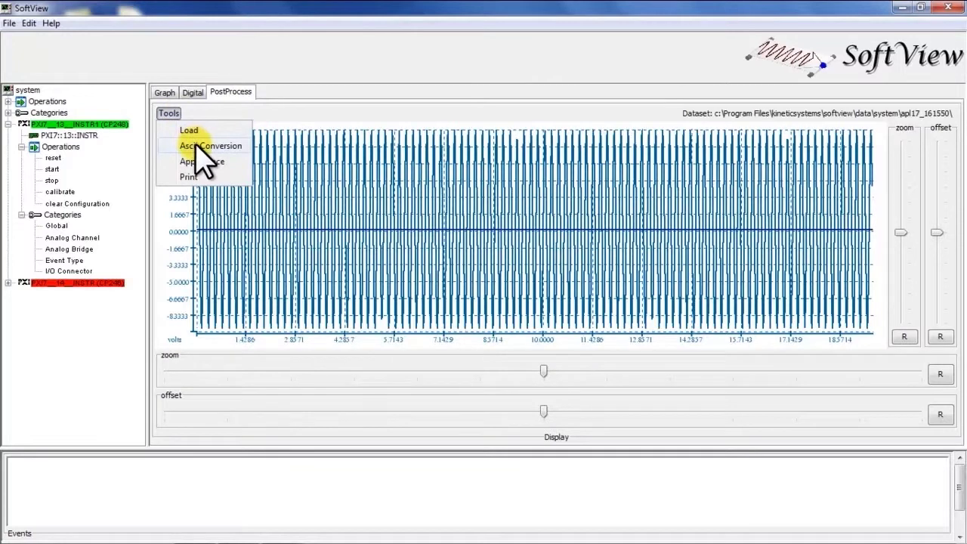
pyautogui.click(198, 147)
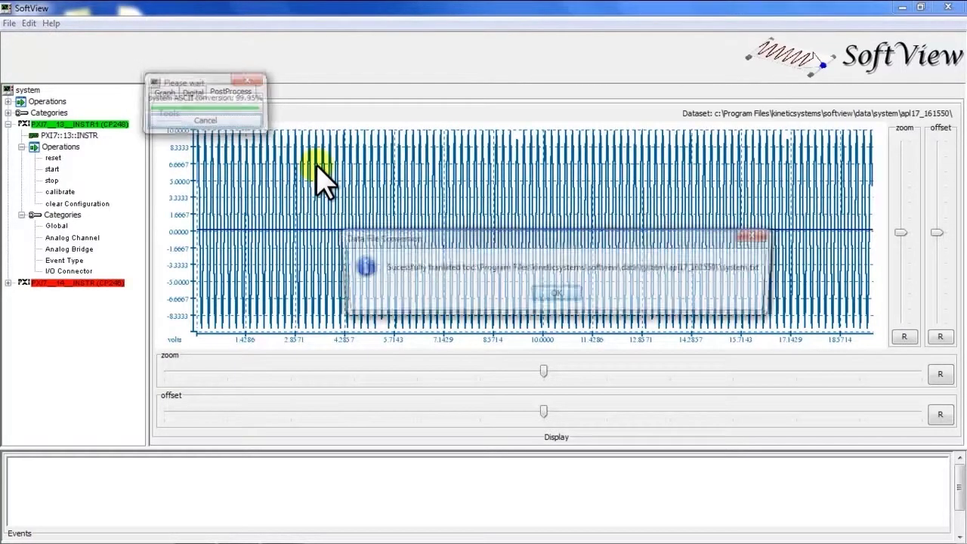
pyautogui.click(557, 294)
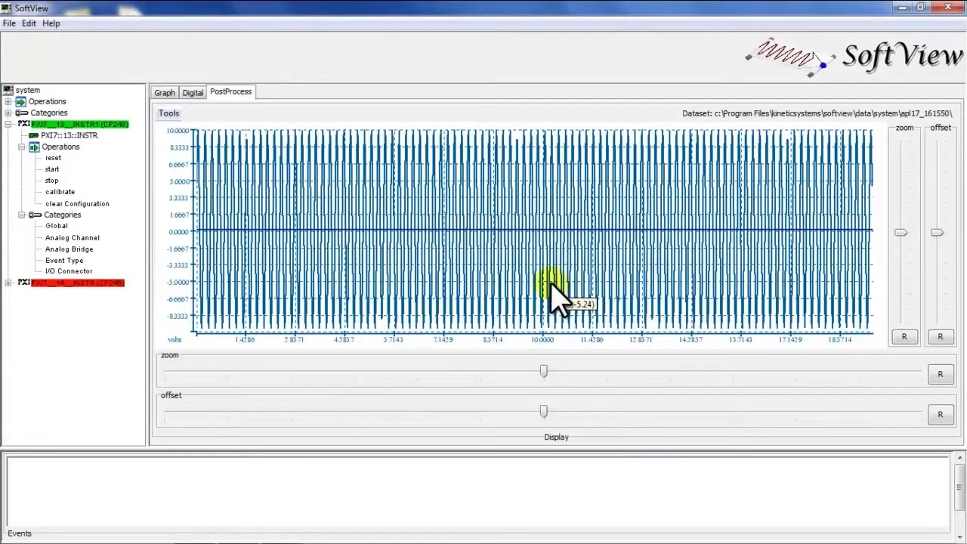
# Open system.txt from the system > apl17_161550 folder in OpenOffice.org Calc.
pyautogui.click(898, 8)
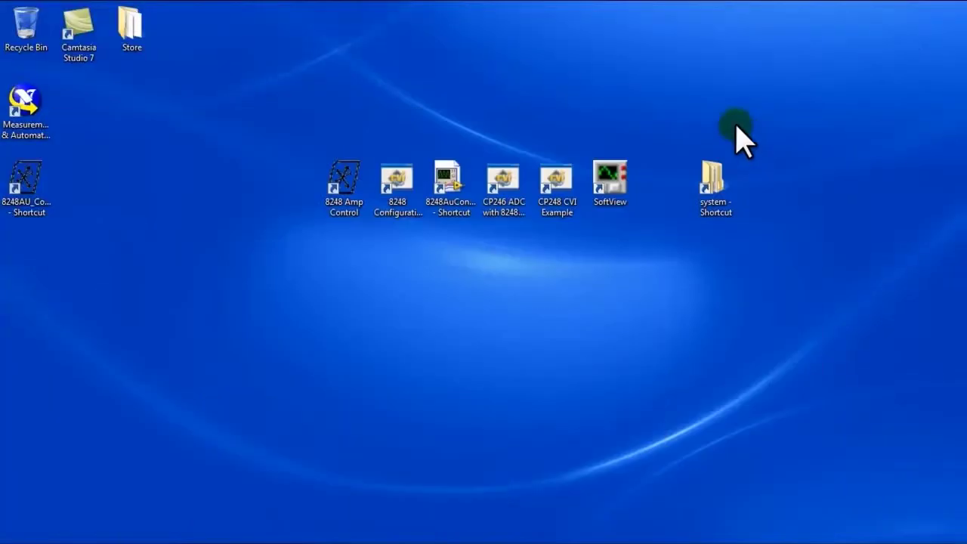
pyautogui.doubleClick(714, 184)
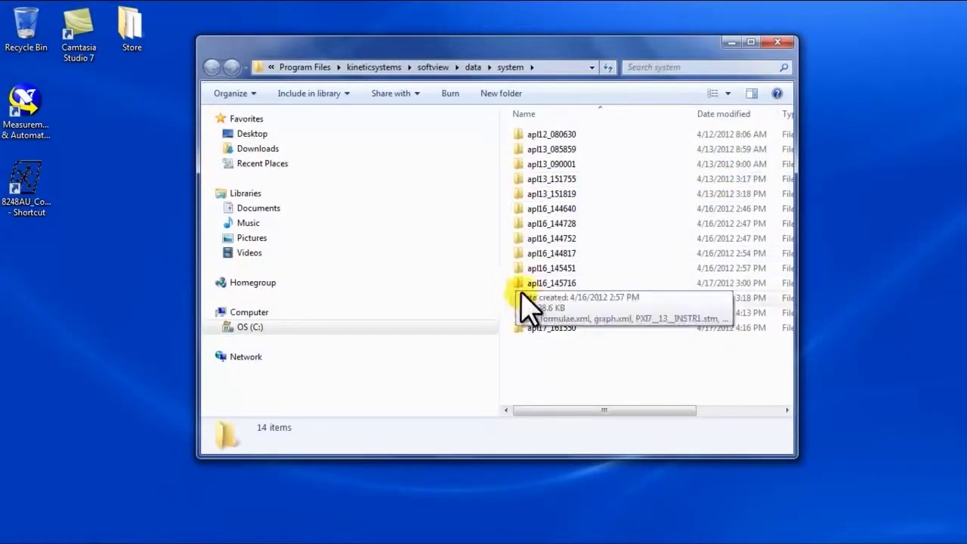
pyautogui.doubleClick(546, 329)
pyautogui.click(548, 185)
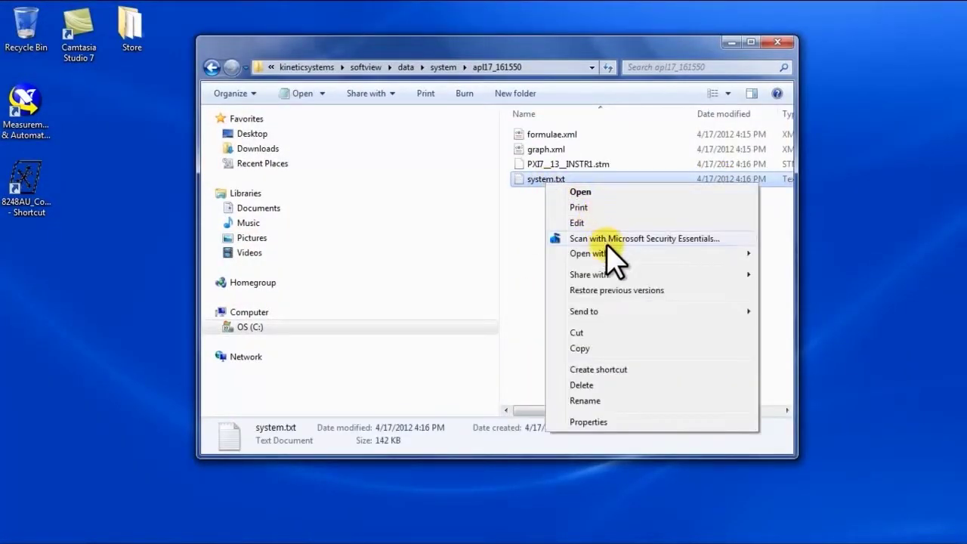
pyautogui.moveTo(745, 253)
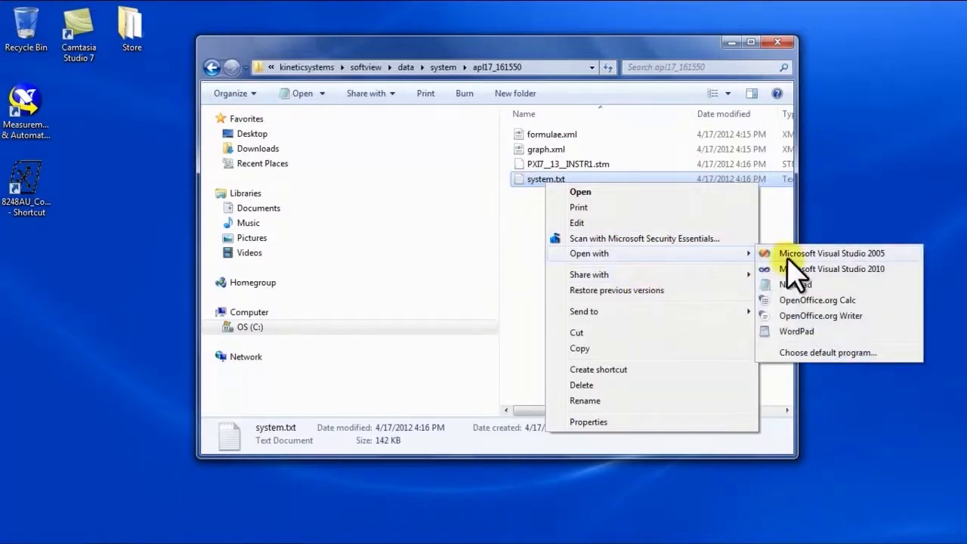
pyautogui.click(801, 300)
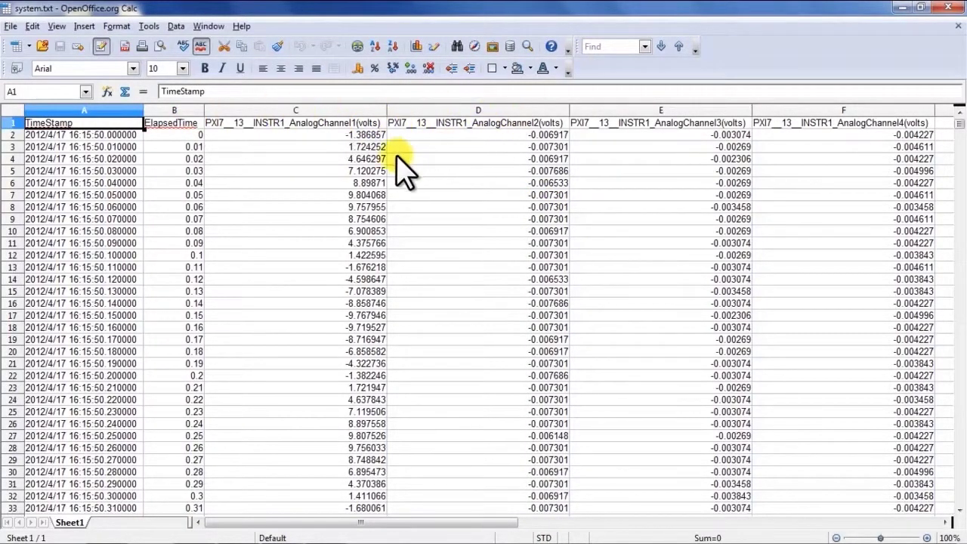
# Make a Lines Only line chart of column C (AnalogChannel1) and stretch it across columns A–E and beyond.
pyautogui.click(293, 111)
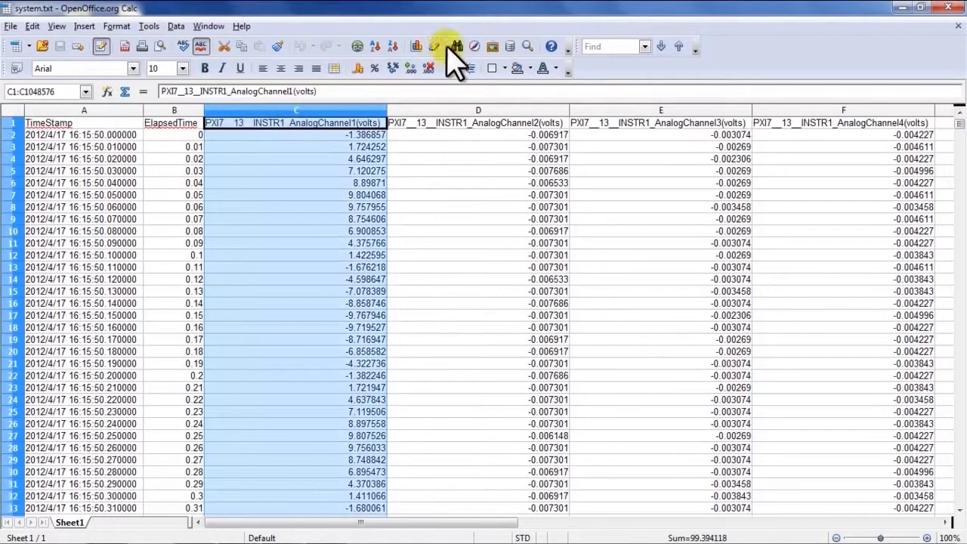
pyautogui.click(417, 48)
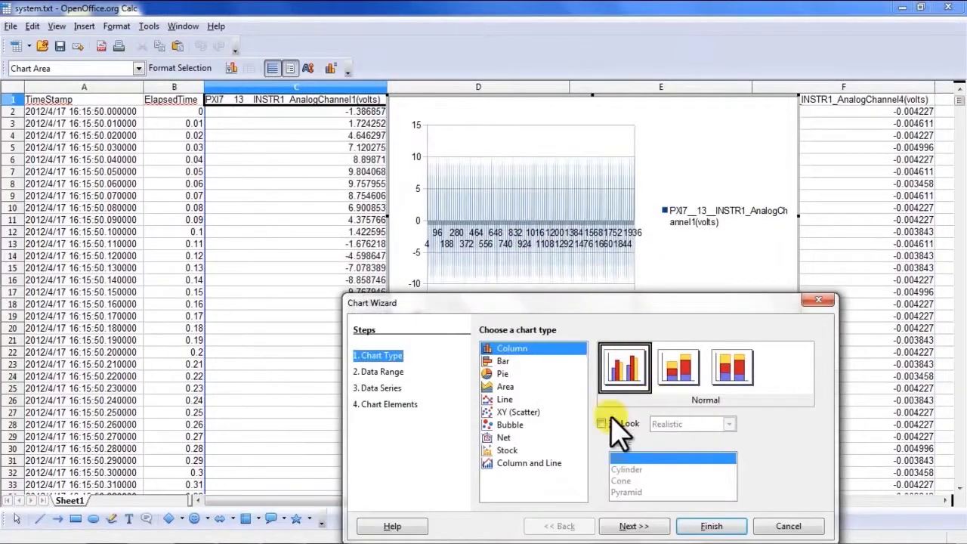
pyautogui.click(507, 400)
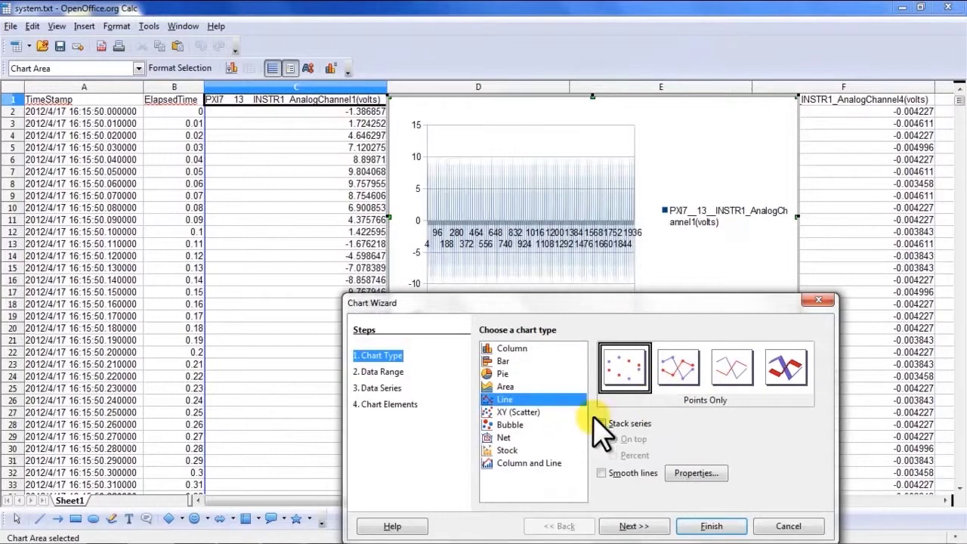
pyautogui.click(731, 367)
pyautogui.click(711, 524)
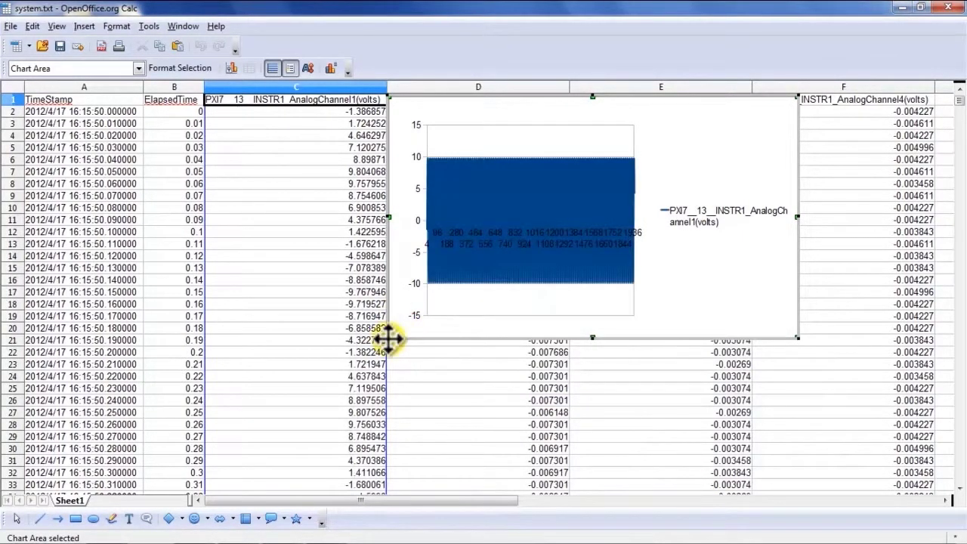
pyautogui.moveTo(387, 340); pyautogui.dragTo(67, 473)
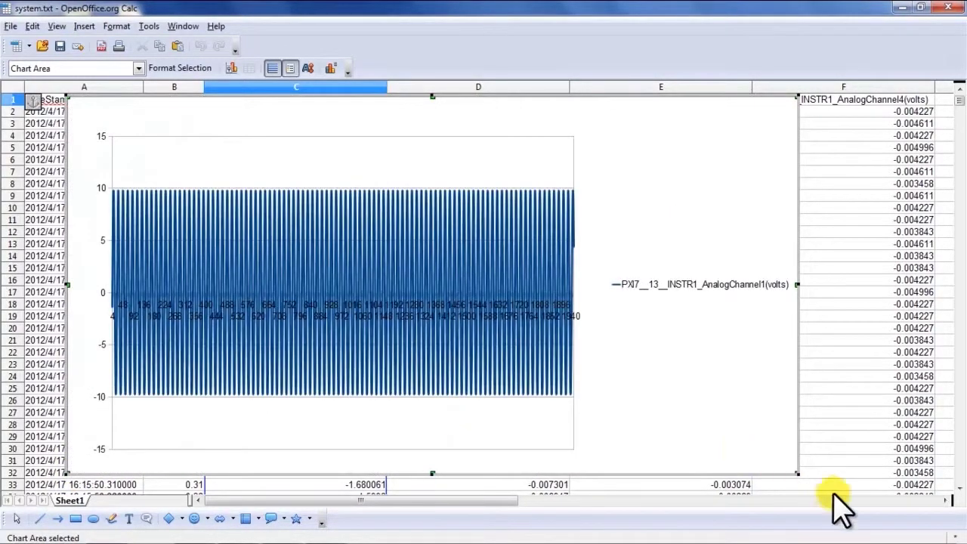
pyautogui.moveTo(797, 474); pyautogui.dragTo(946, 480)
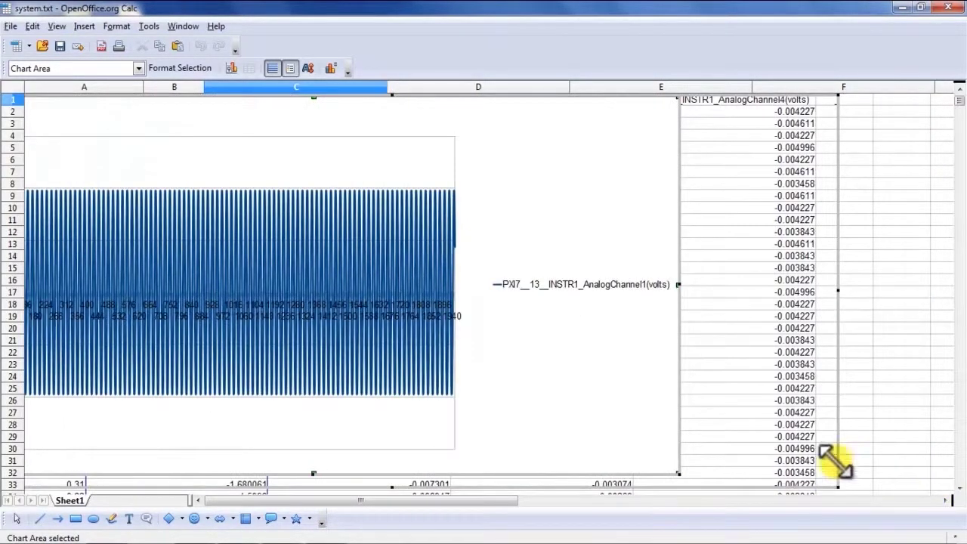